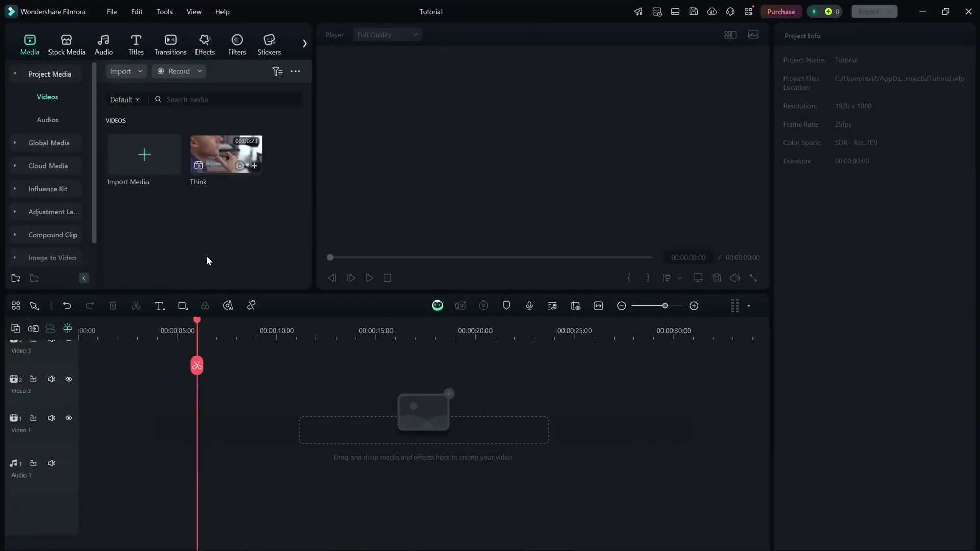
# Step: Drop the Think clip onto Video 1 and search the effects library for 'brain storming'
pyautogui.moveTo(226, 156); pyautogui.dragTo(85, 433)
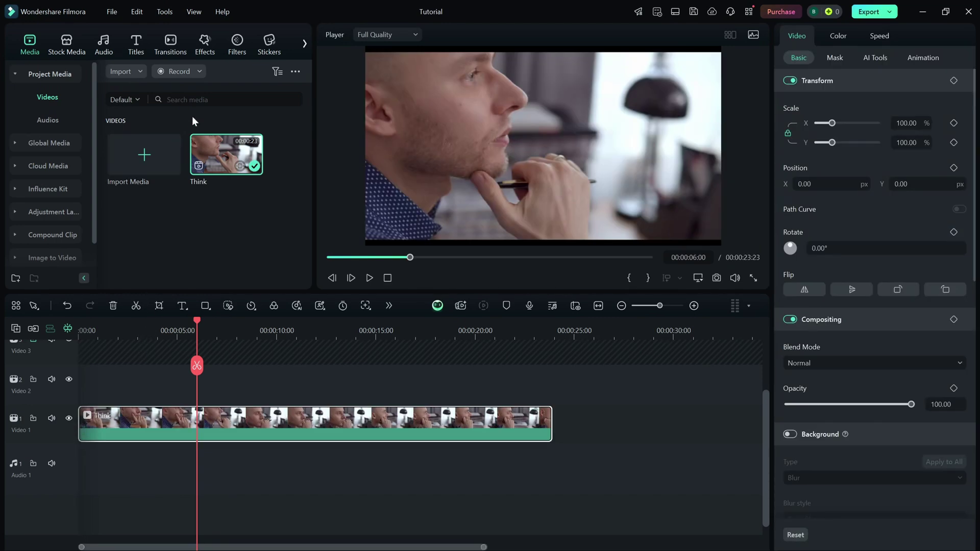
pyautogui.click(205, 44)
pyautogui.click(168, 71)
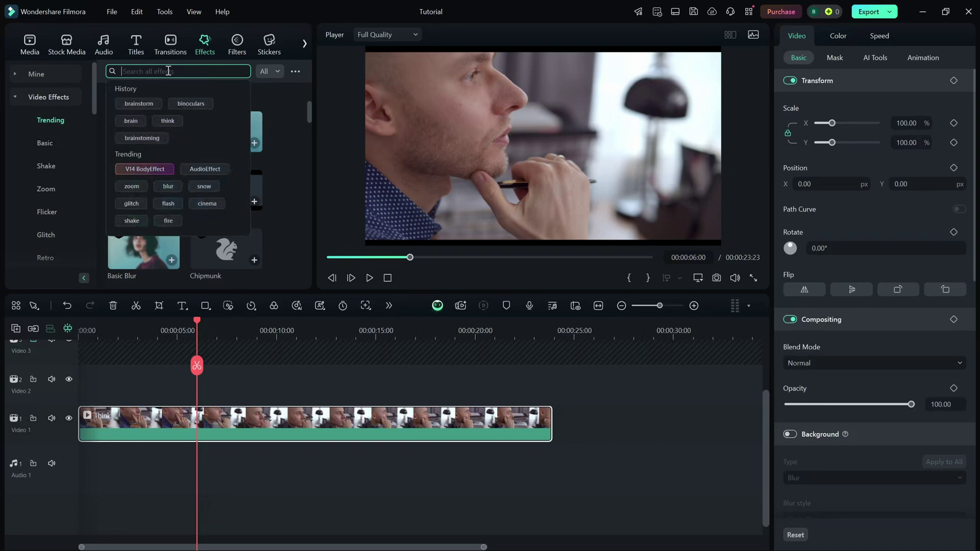
pyautogui.write('brain stormi')
pyautogui.write('ng')
pyautogui.press('Return')
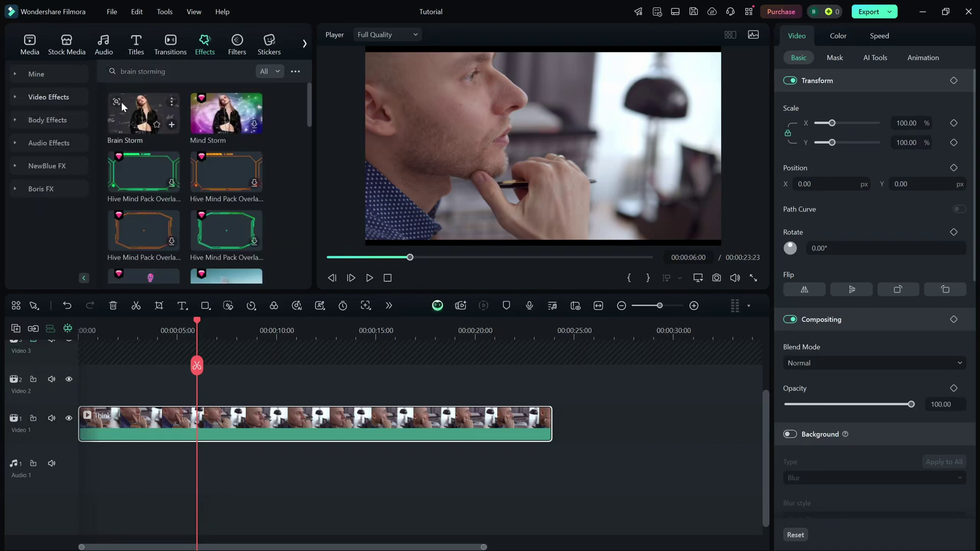
# Step: Apply Brain Storm to the Think clip and play it from near the start
pyautogui.moveTo(142, 112); pyautogui.dragTo(101, 424)
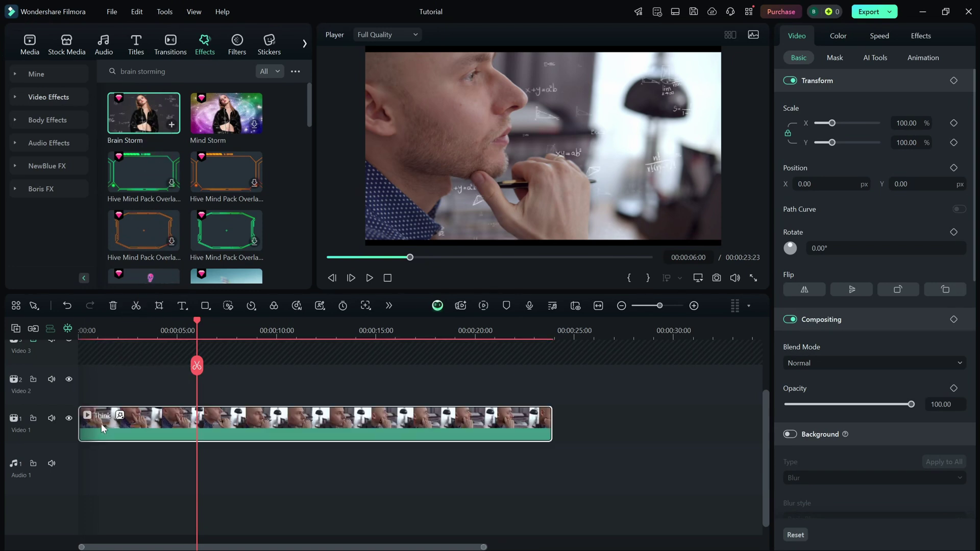
pyautogui.click(91, 331)
pyautogui.press('space')
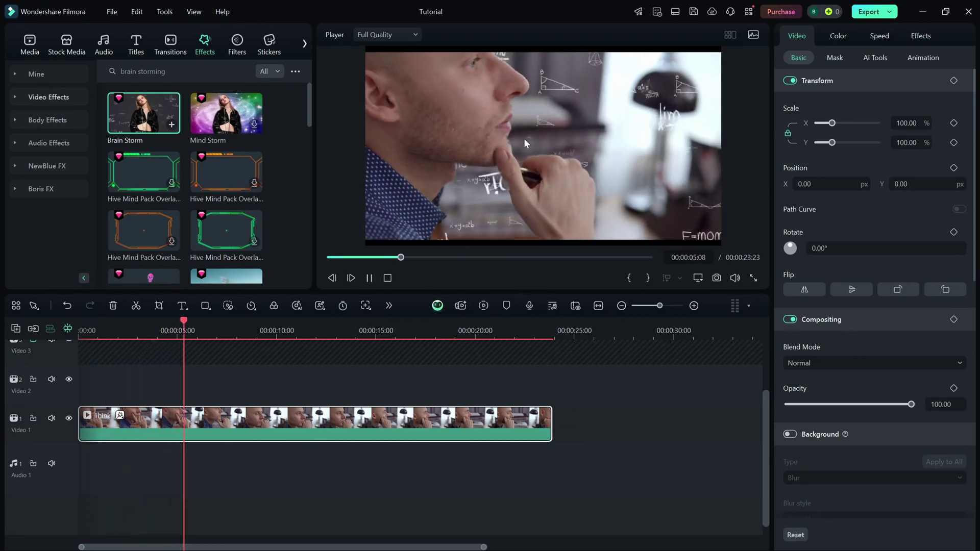
# Step: Change Brain Storm's Times value from 1 to 4 and replay the clip
pyautogui.click(926, 35)
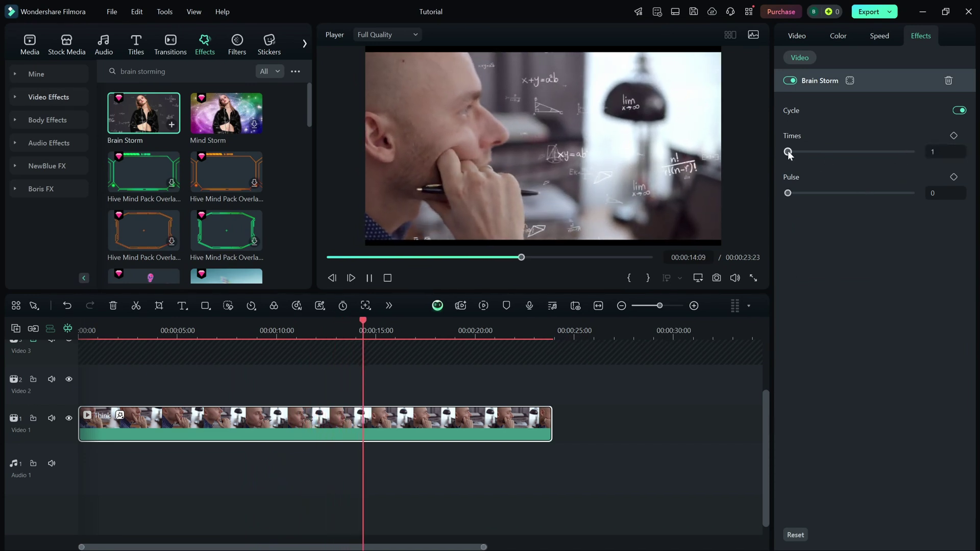
pyautogui.moveTo(788, 151); pyautogui.dragTo(835, 152)
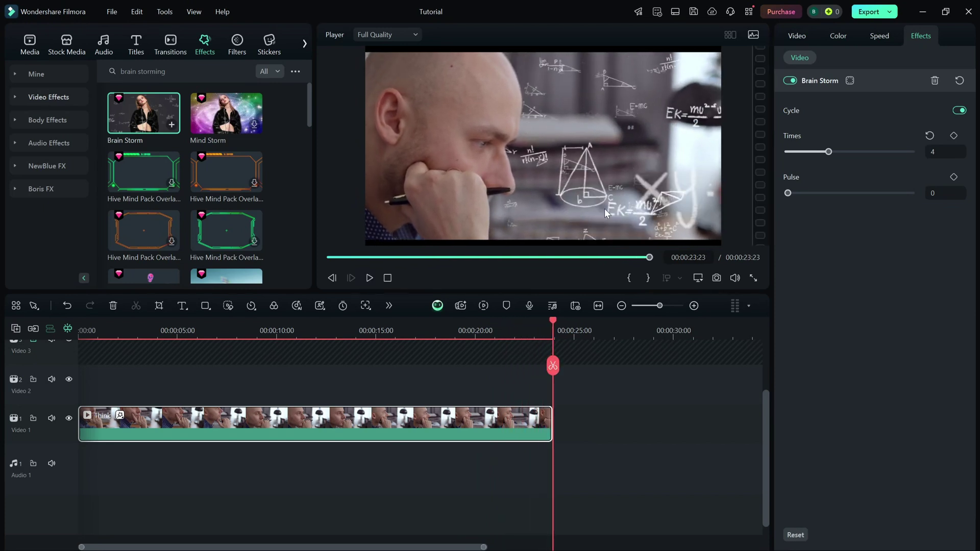
pyautogui.press('space')
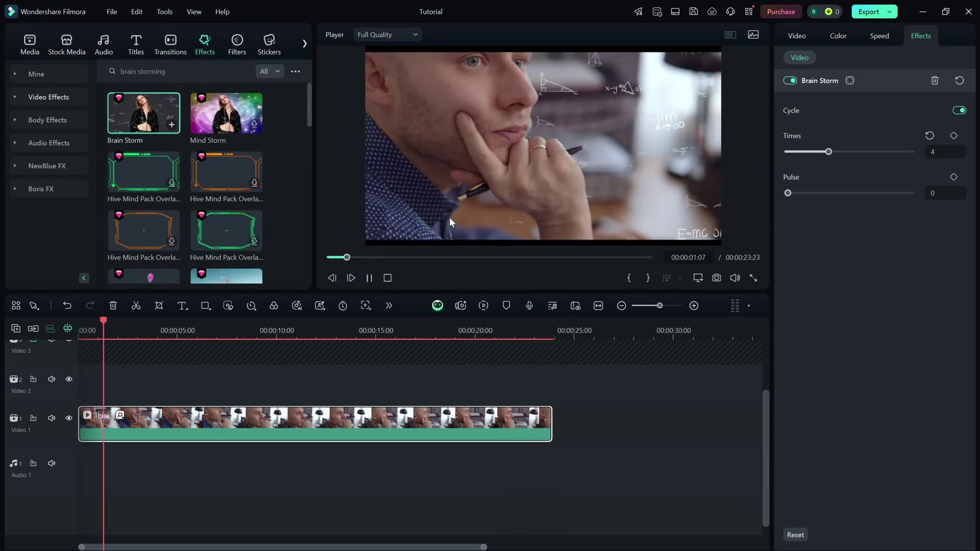